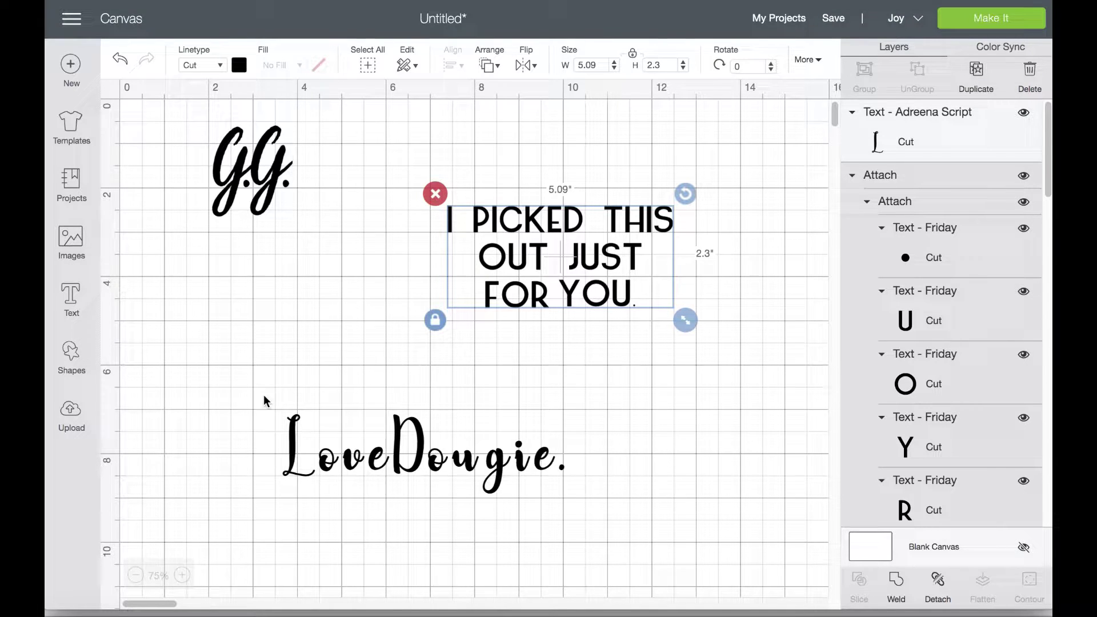
# Nudge the welded G.G. monogram down and right to x 2.25", y 1.19".
pyautogui.click(271, 199)
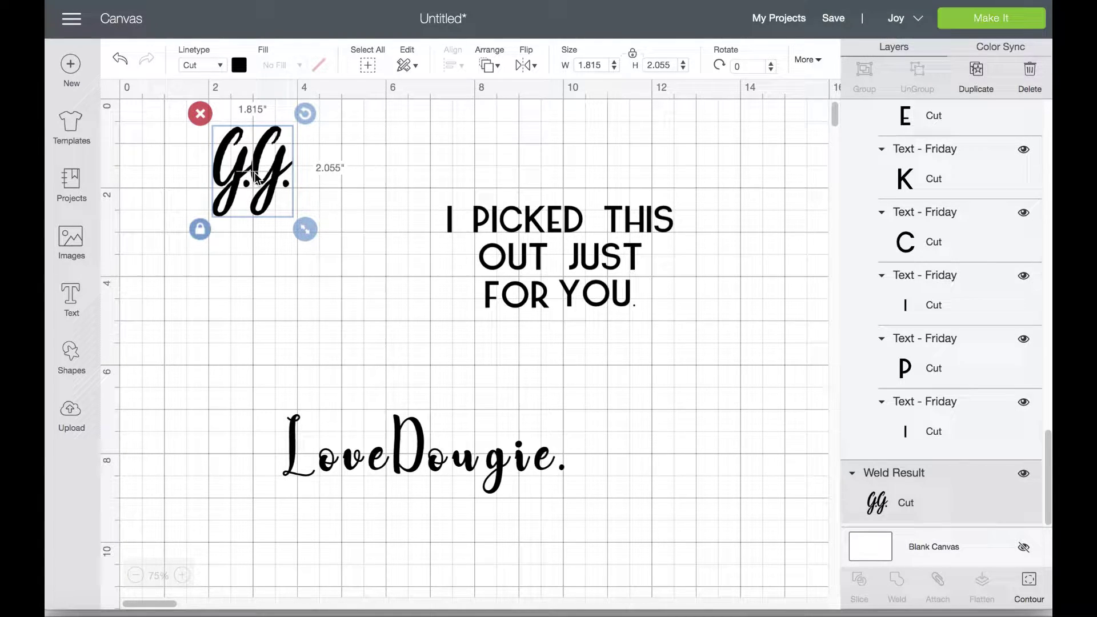
pyautogui.moveTo(263, 176); pyautogui.dragTo(270, 202)
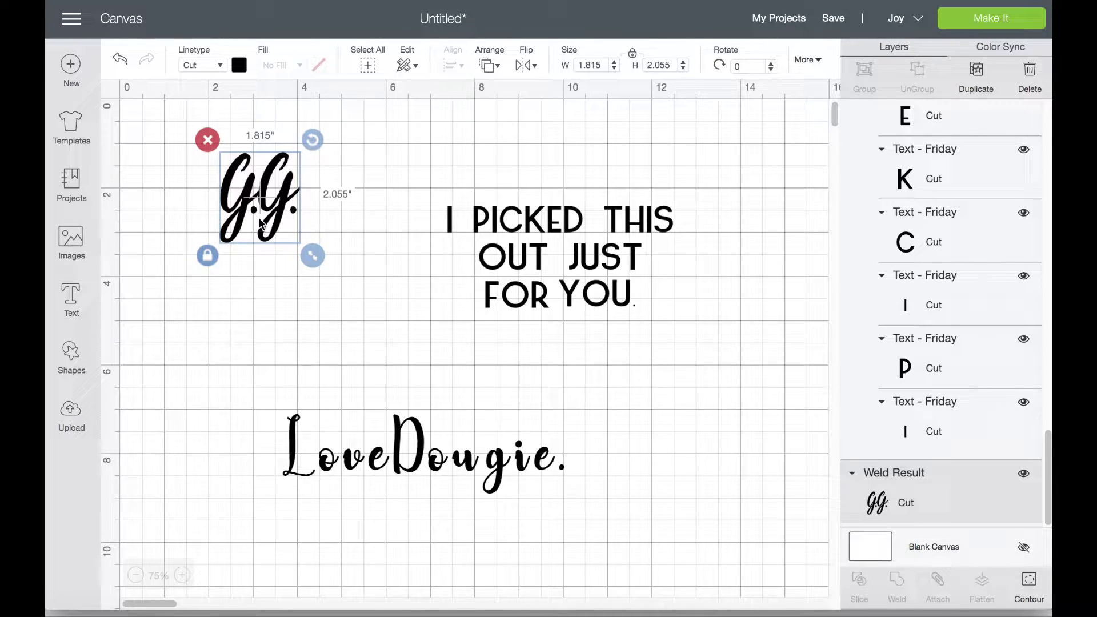
# Lower the G.G. monogram slightly on the canvas.
pyautogui.moveTo(261, 223); pyautogui.dragTo(260, 239)
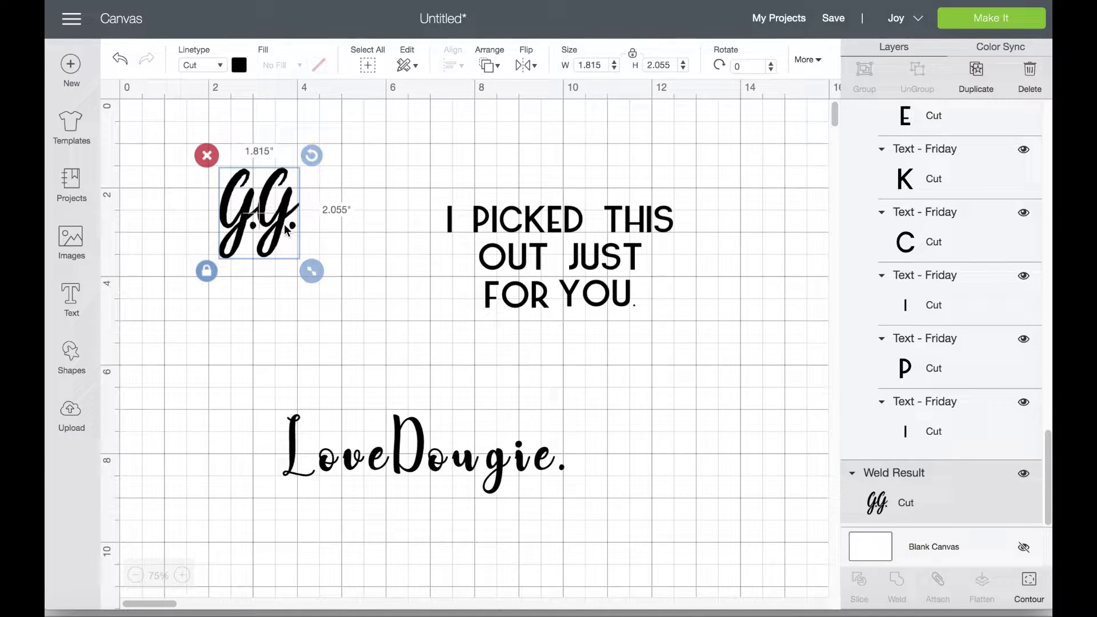
pyautogui.click(351, 451)
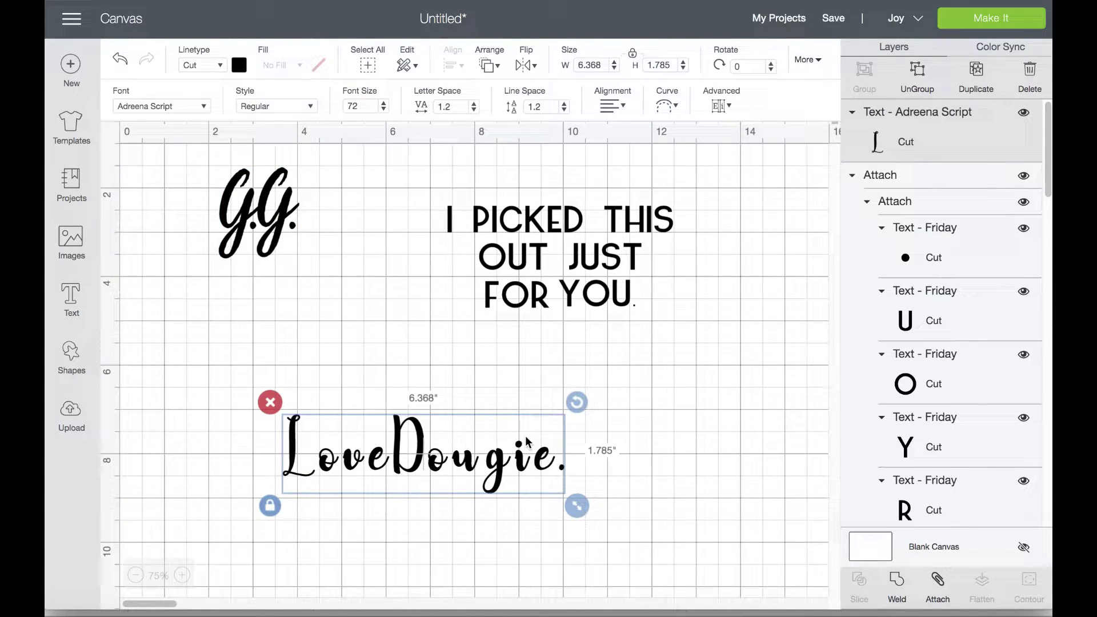
pyautogui.click(275, 222)
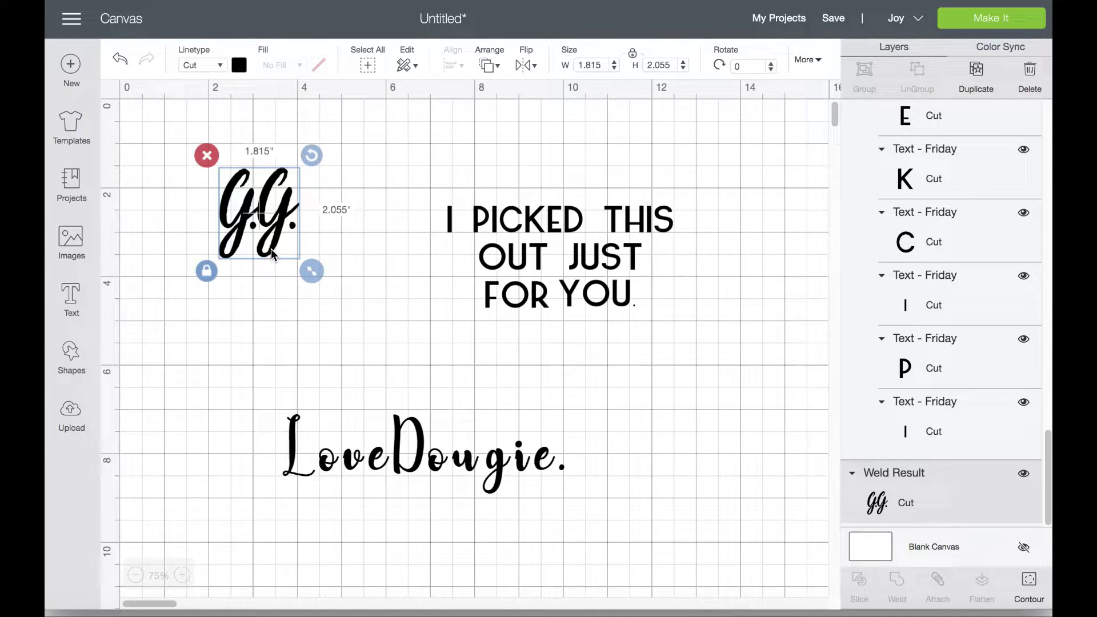
# Move the 'I picked this out just for you' block up and to the left.
pyautogui.click(600, 315)
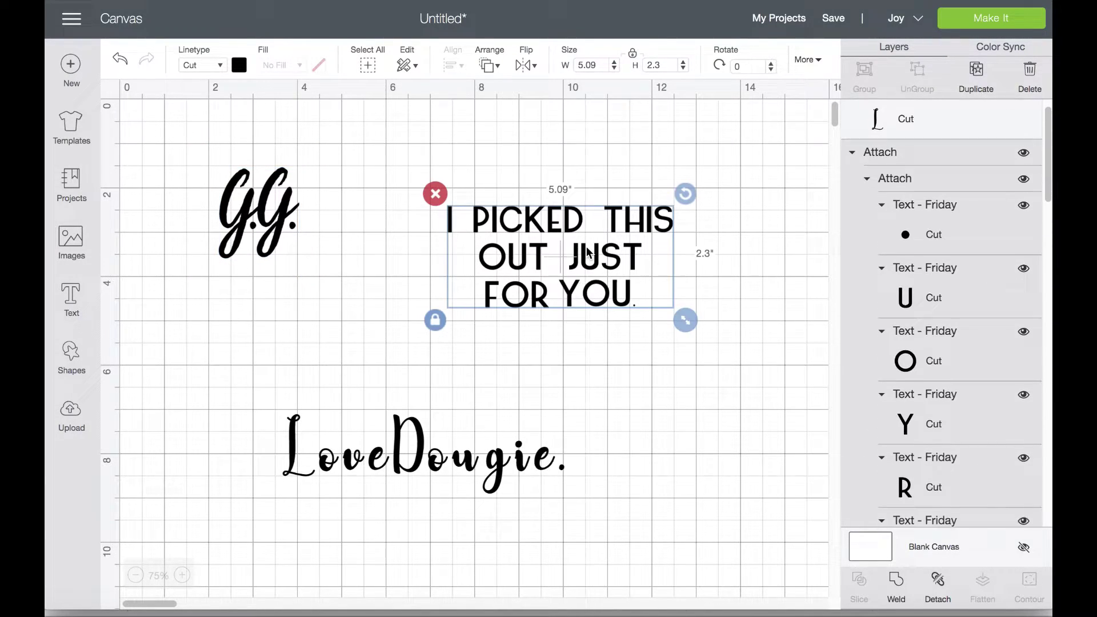
pyautogui.moveTo(586, 249); pyautogui.dragTo(554, 235)
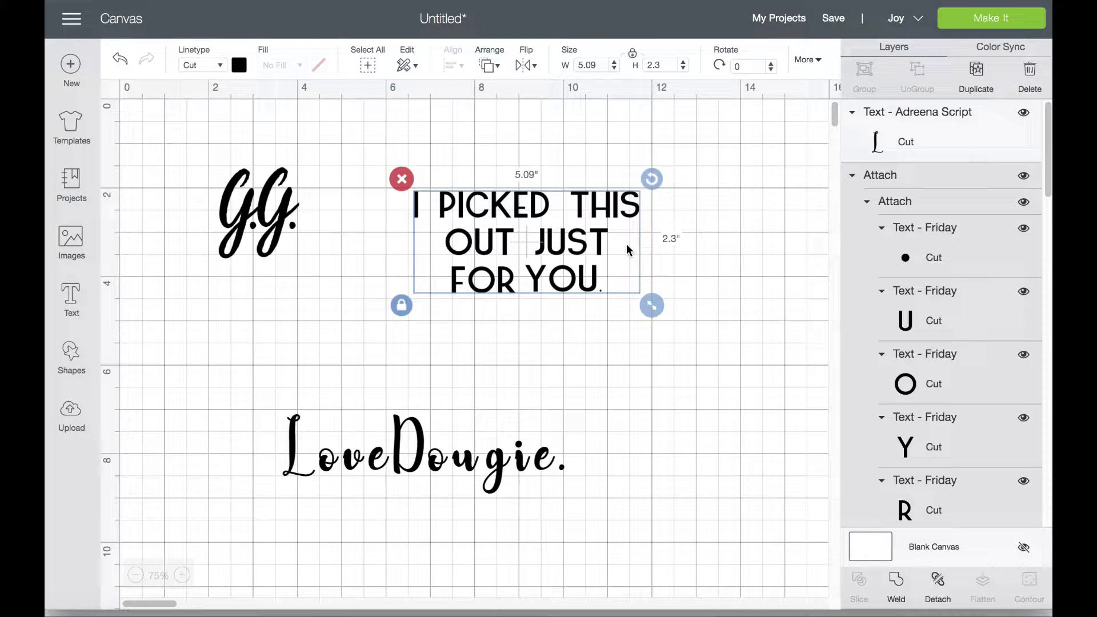
pyautogui.click(377, 459)
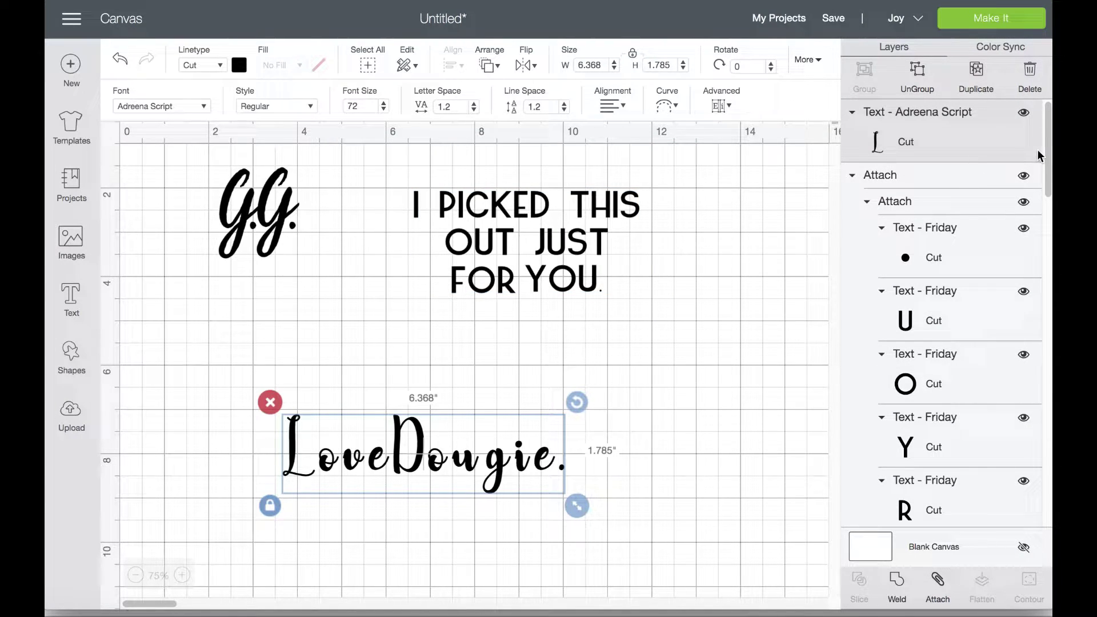
# Select the welded G.G. Weld Result in the Layers panel.
pyautogui.moveTo(1045, 165); pyautogui.dragTo(1002, 375)
pyautogui.scroll(-10, 994, 411)
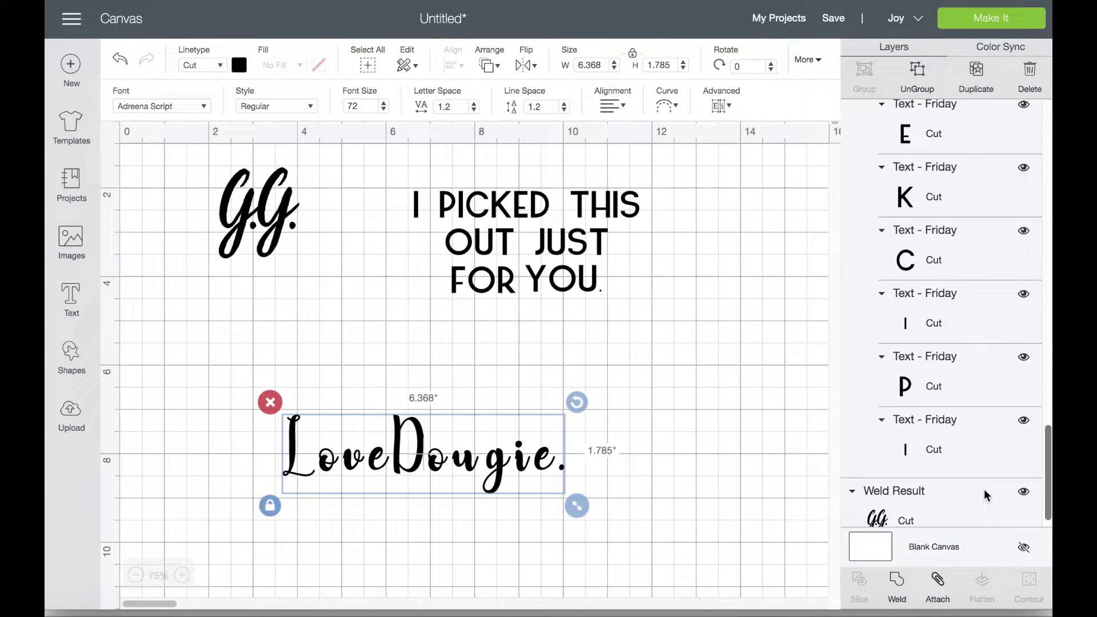
pyautogui.click(901, 492)
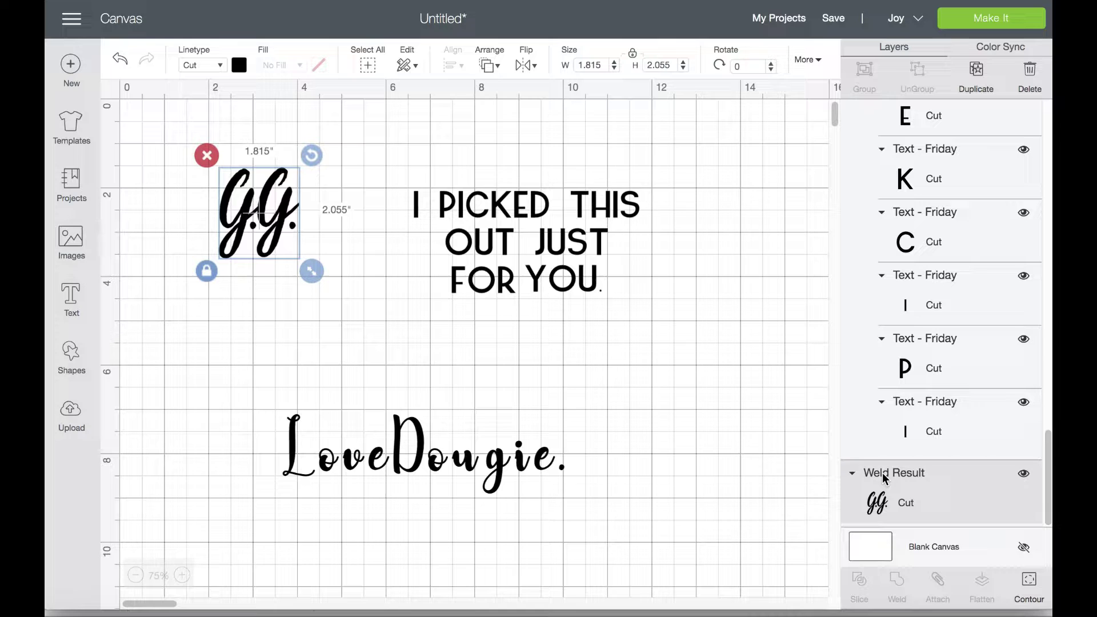
pyautogui.rightClick(935, 479)
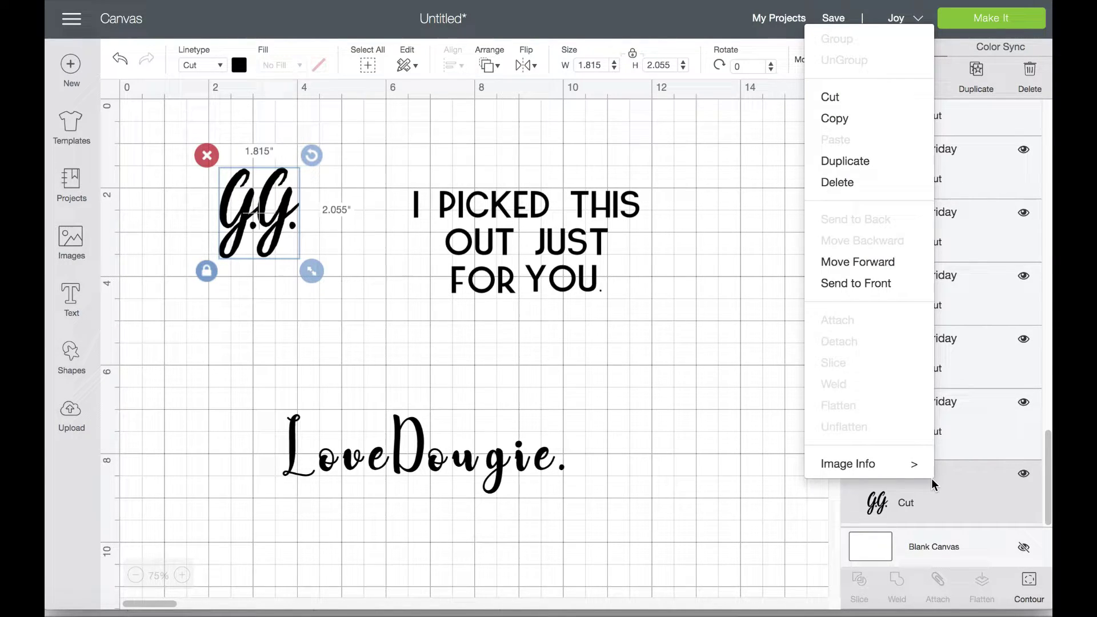
pyautogui.moveTo(906, 469)
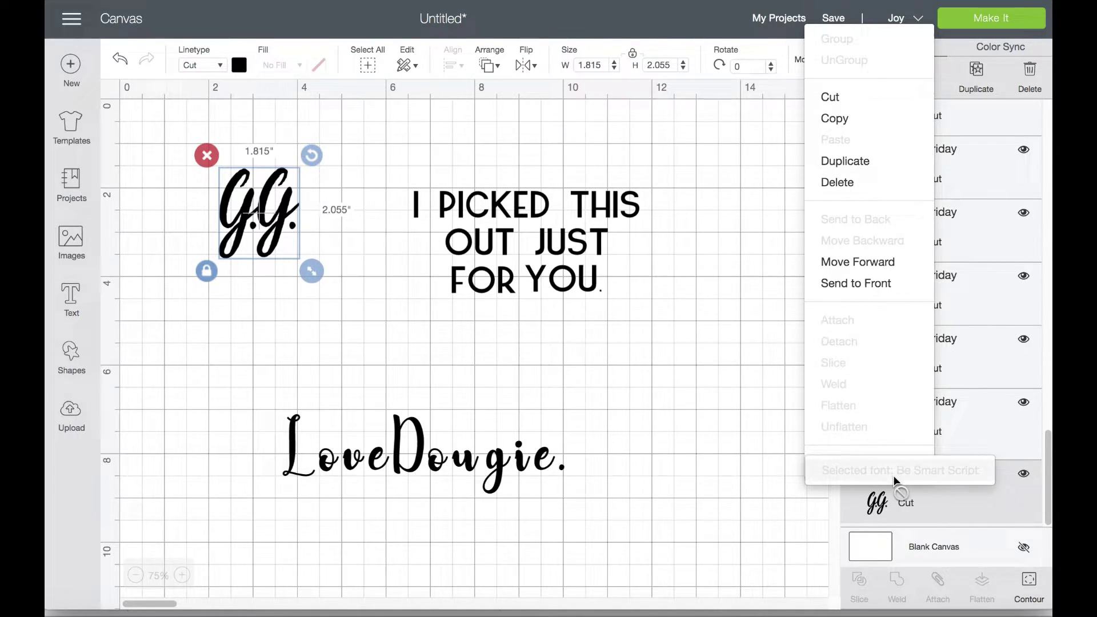
pyautogui.click(756, 476)
pyautogui.rightClick(951, 501)
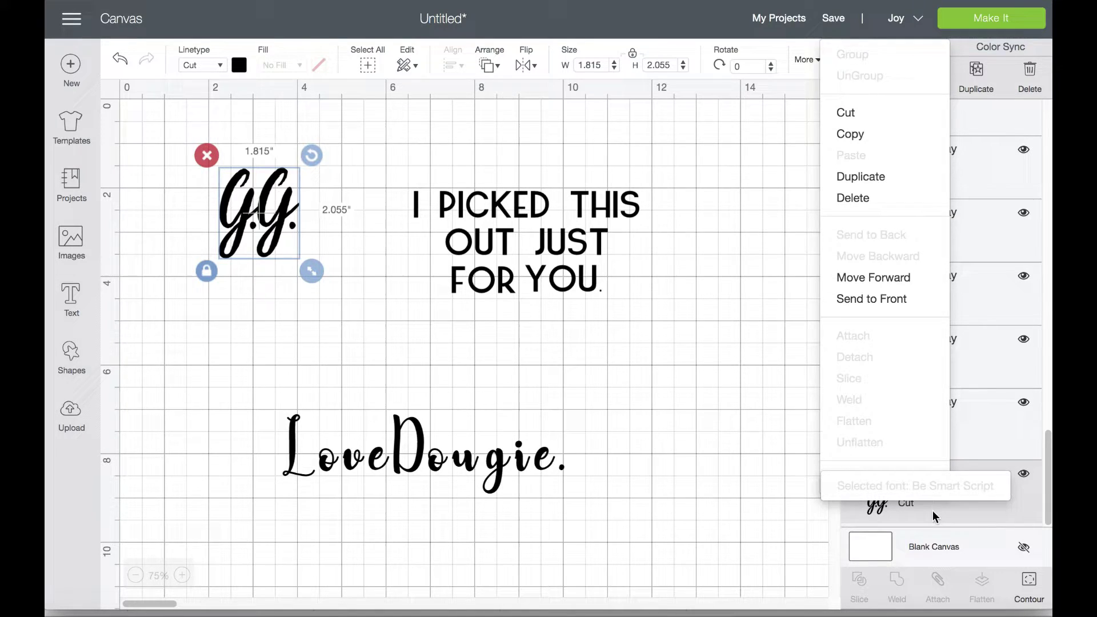
pyautogui.click(276, 268)
pyautogui.click(270, 246)
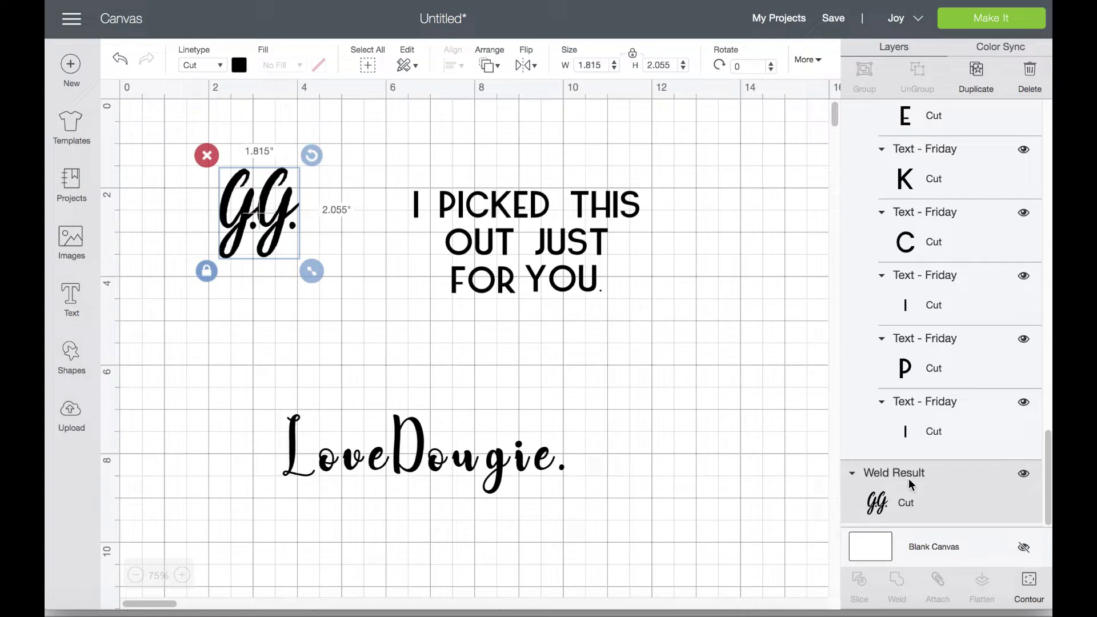
pyautogui.rightClick(954, 489)
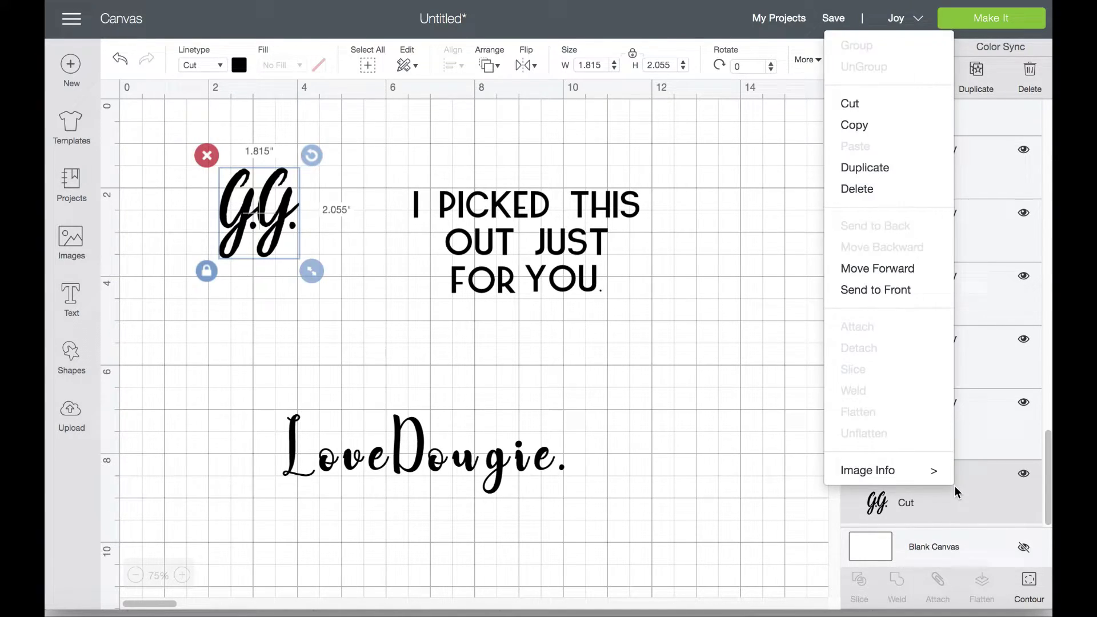
pyautogui.moveTo(931, 474)
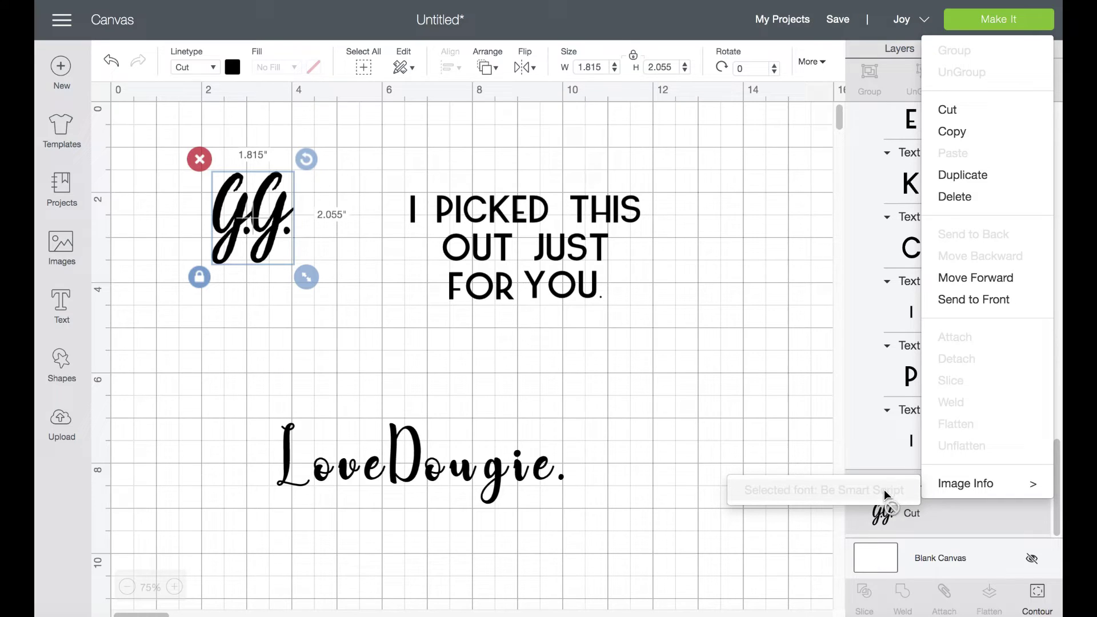
# Set LoveDougie. to Be Smart Script, enlarge it to about 9.1" wide, and raise it slightly.
pyautogui.click(672, 453)
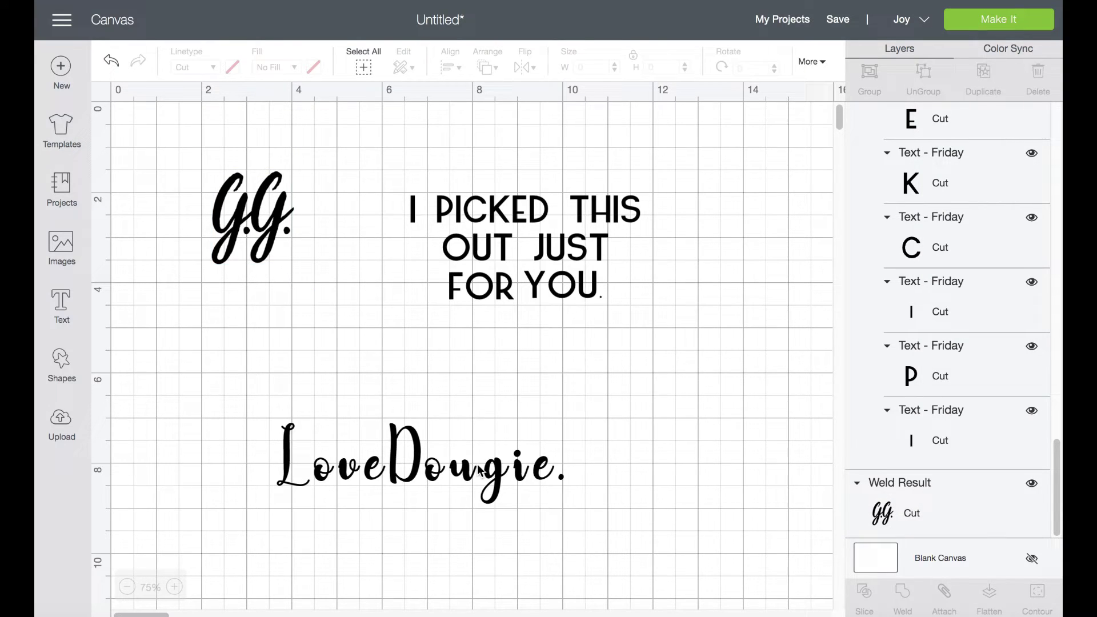
pyautogui.click(435, 476)
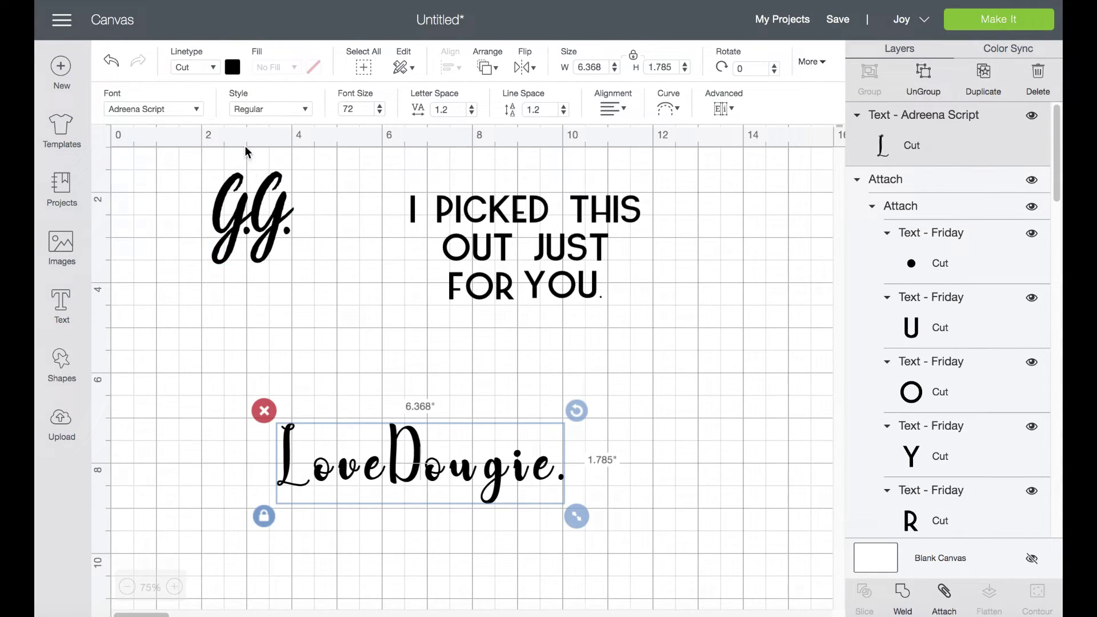
pyautogui.click(200, 111)
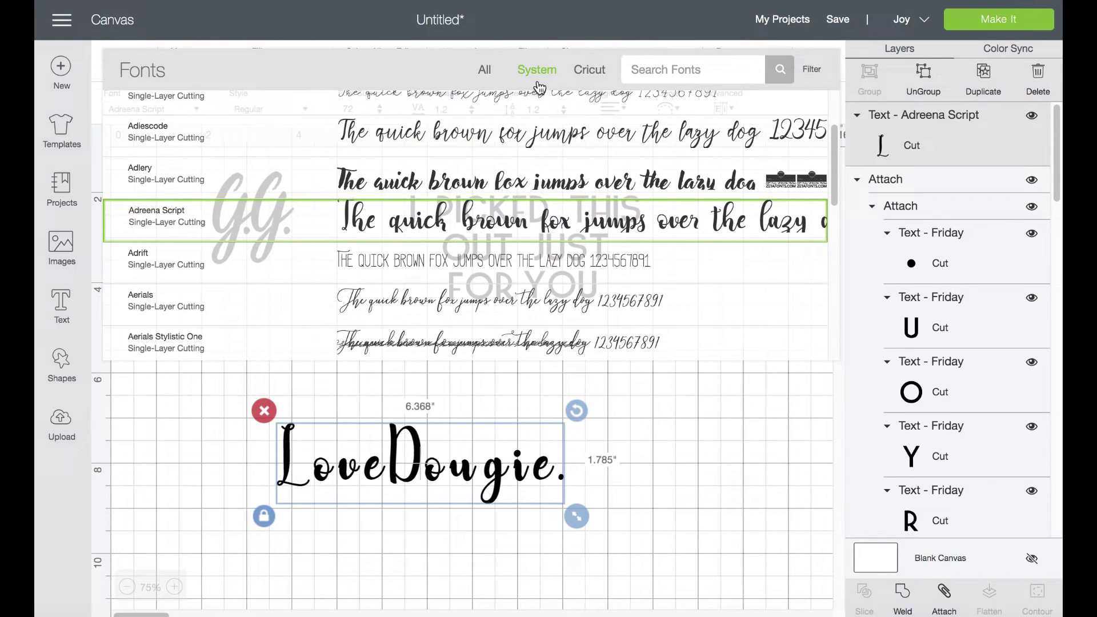
pyautogui.click(636, 69)
pyautogui.write('b')
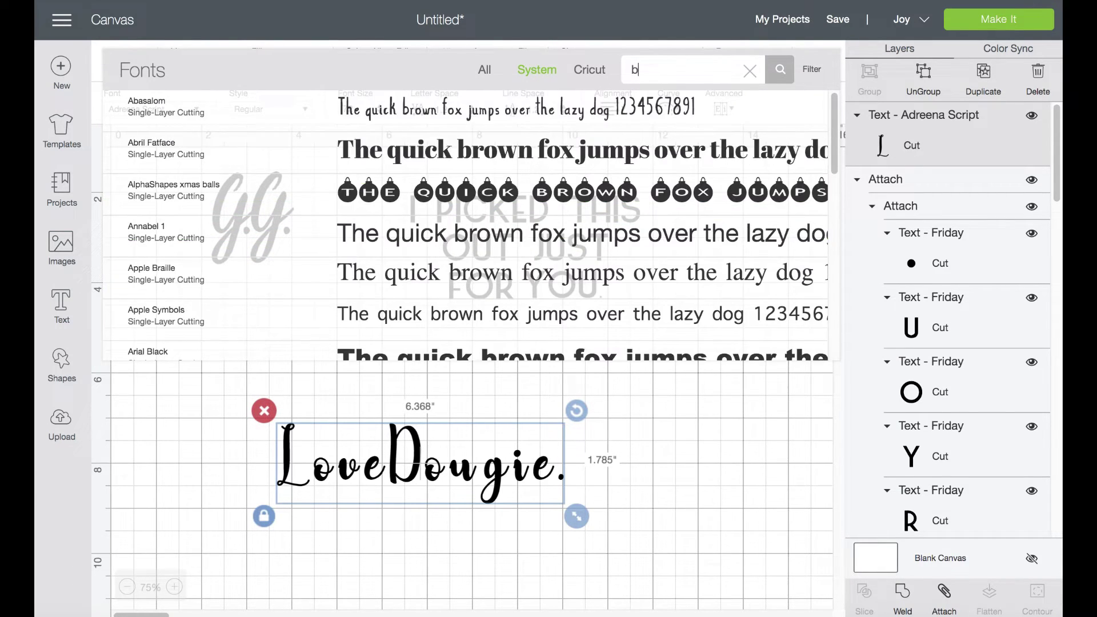
pyautogui.write('e s')
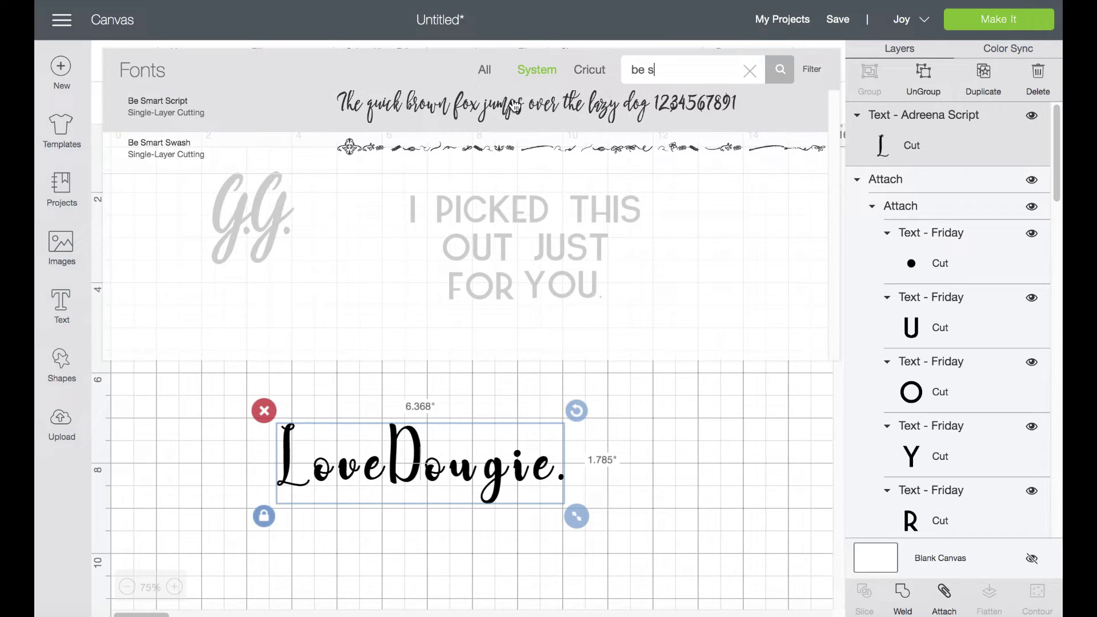
pyautogui.click(526, 103)
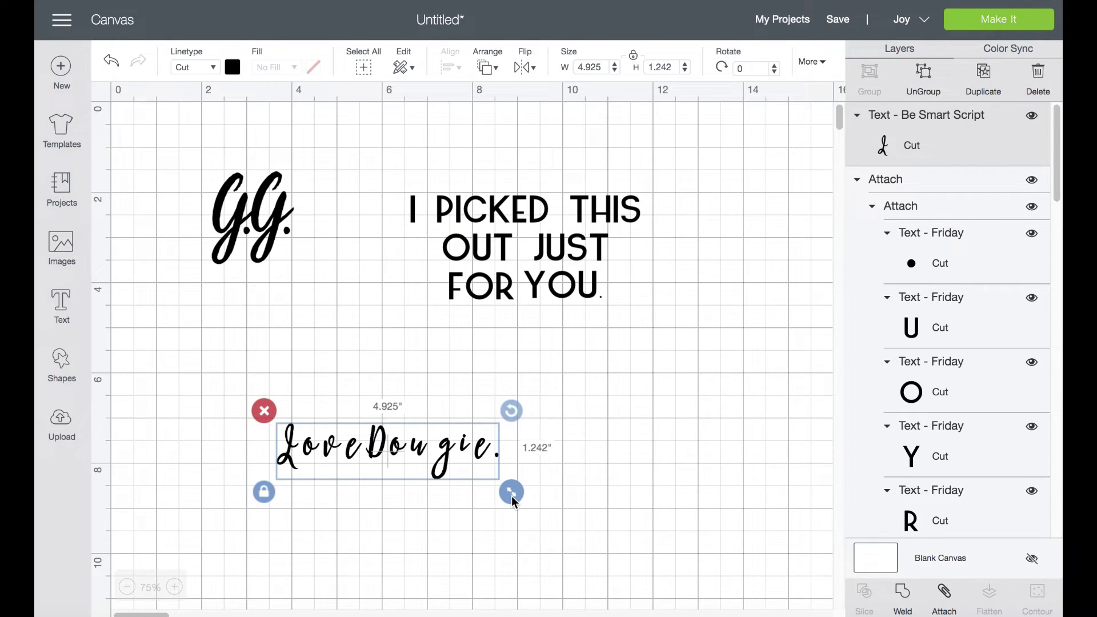
pyautogui.moveTo(512, 492); pyautogui.dragTo(700, 540)
pyautogui.moveTo(632, 507); pyautogui.dragTo(624, 455)
# Ungroup LoveDougie. and tighten the o and e of Love together.
pyautogui.click(921, 80)
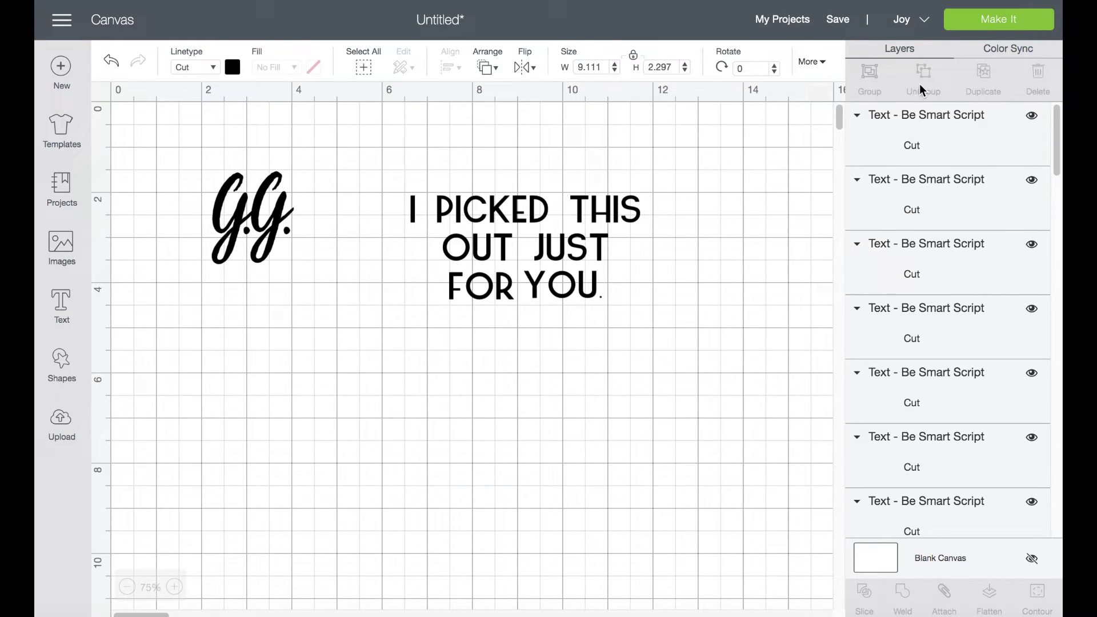
pyautogui.click(313, 473)
pyautogui.click(325, 430)
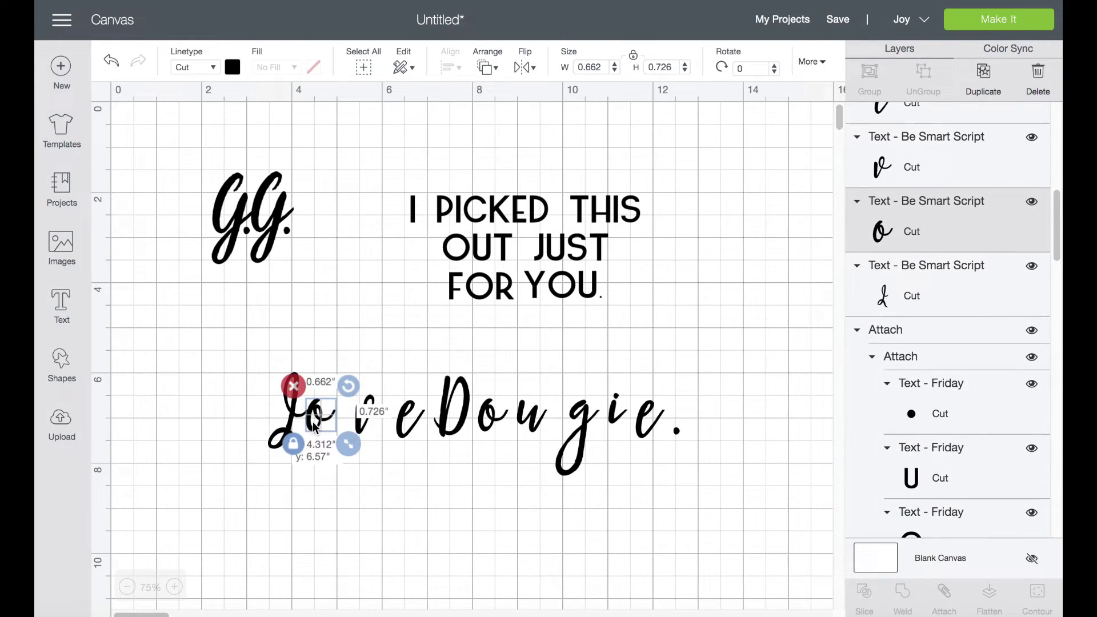
pyautogui.moveTo(326, 430); pyautogui.dragTo(360, 423)
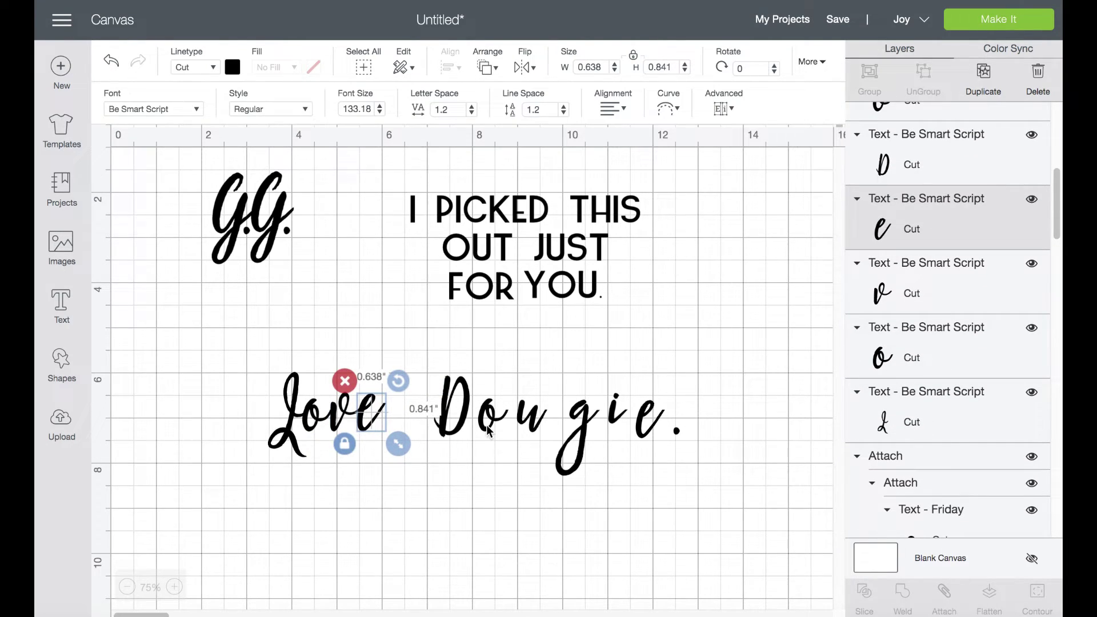
pyautogui.moveTo(528, 422)
pyautogui.mouseDown()
pyautogui.moveTo(519, 420)
pyautogui.moveTo(568, 428)
pyautogui.moveTo(549, 428)
pyautogui.mouseUp()
# Pull the i and period of Dougie closer, then box-select all the letters.
pyautogui.click(617, 413)
pyautogui.moveTo(617, 413); pyautogui.dragTo(579, 416)
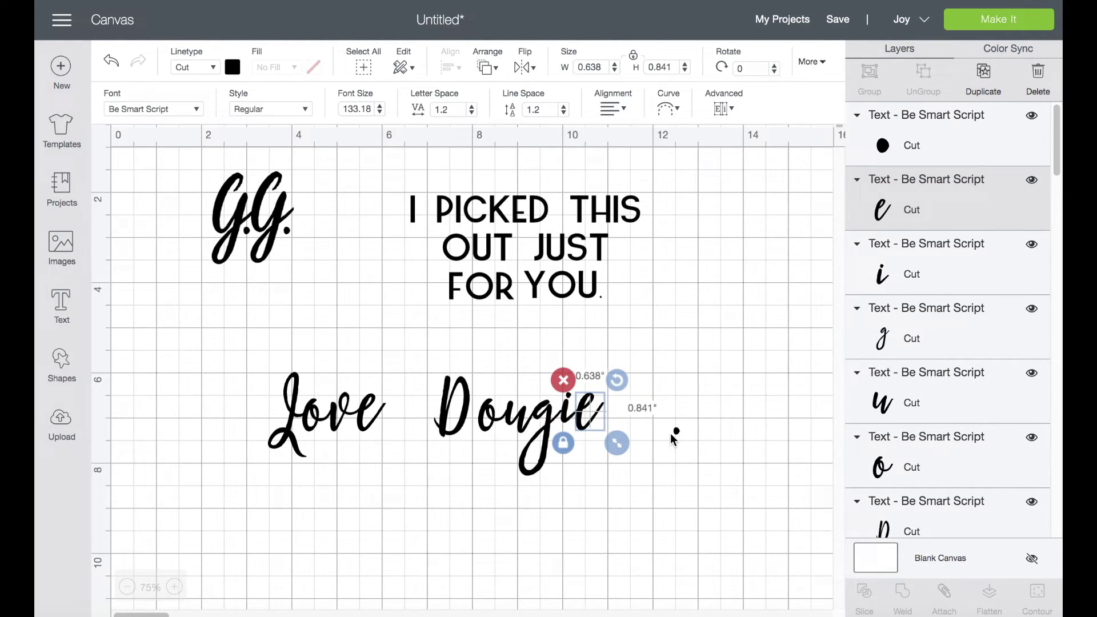
pyautogui.click(672, 436)
pyautogui.moveTo(678, 430); pyautogui.dragTo(612, 419)
pyautogui.moveTo(233, 329); pyautogui.dragTo(650, 526)
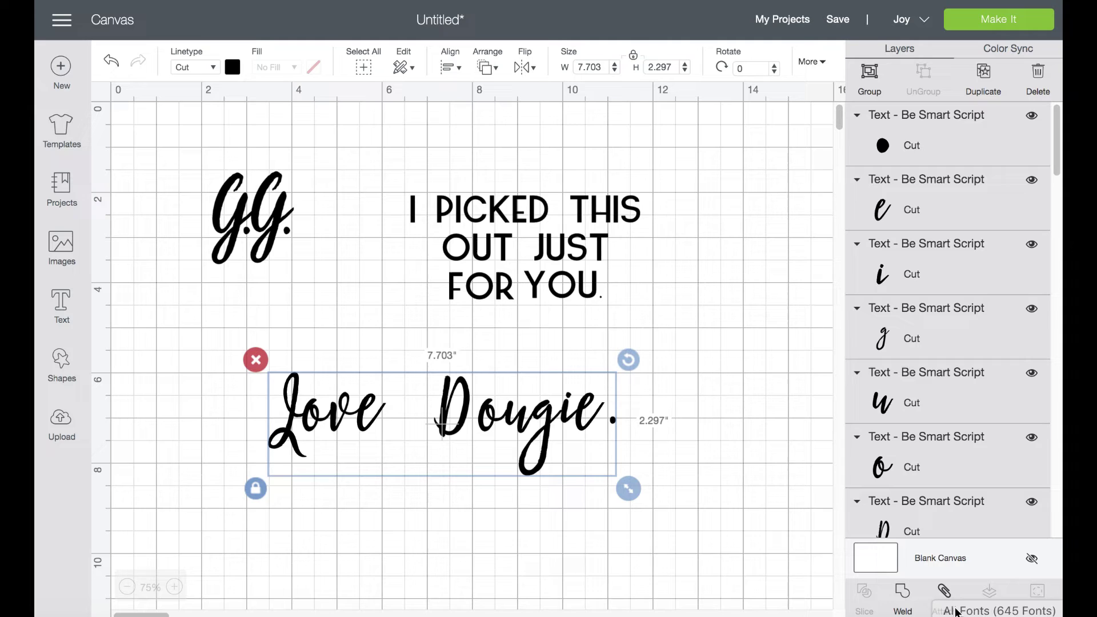
# Attach and weld the Love Dougie. letters, then check its Be Smart Script font in Image Info.
pyautogui.click(943, 596)
pyautogui.click(909, 598)
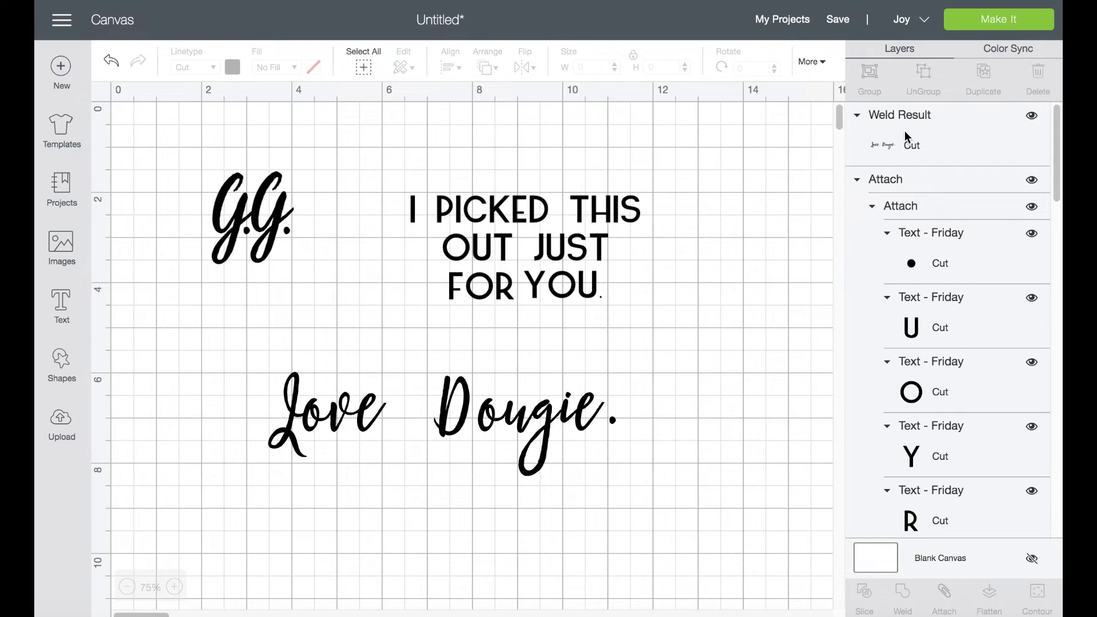
pyautogui.click(918, 144)
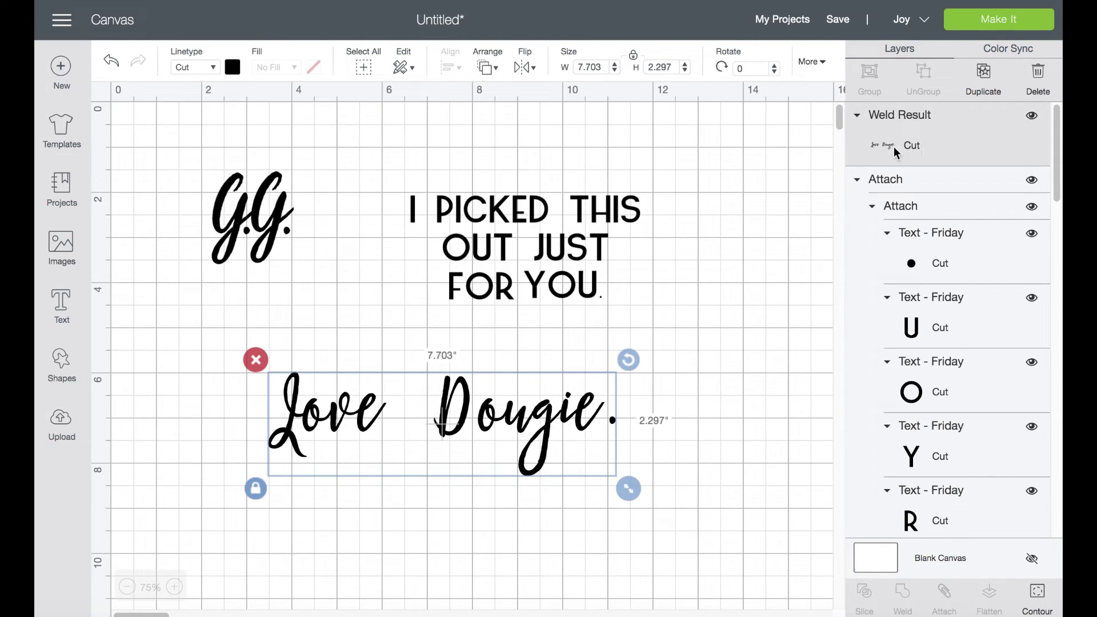
pyautogui.rightClick(962, 129)
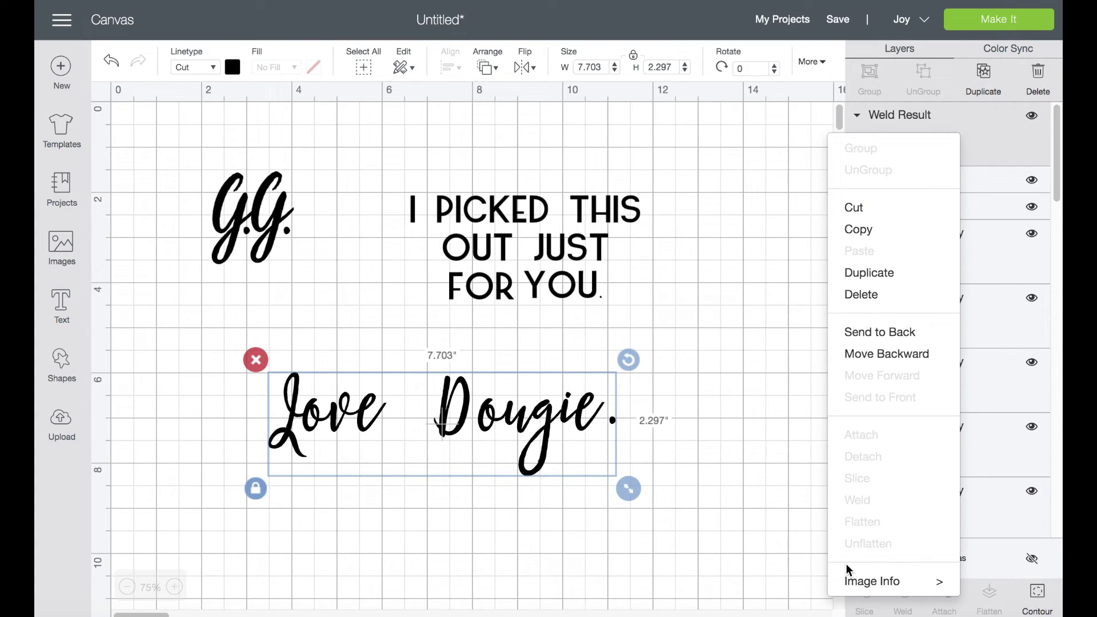
pyautogui.moveTo(846, 568)
# Dismiss the context menu and box-select the 7.703" welded Love Dougie. shape.
pyautogui.click(743, 483)
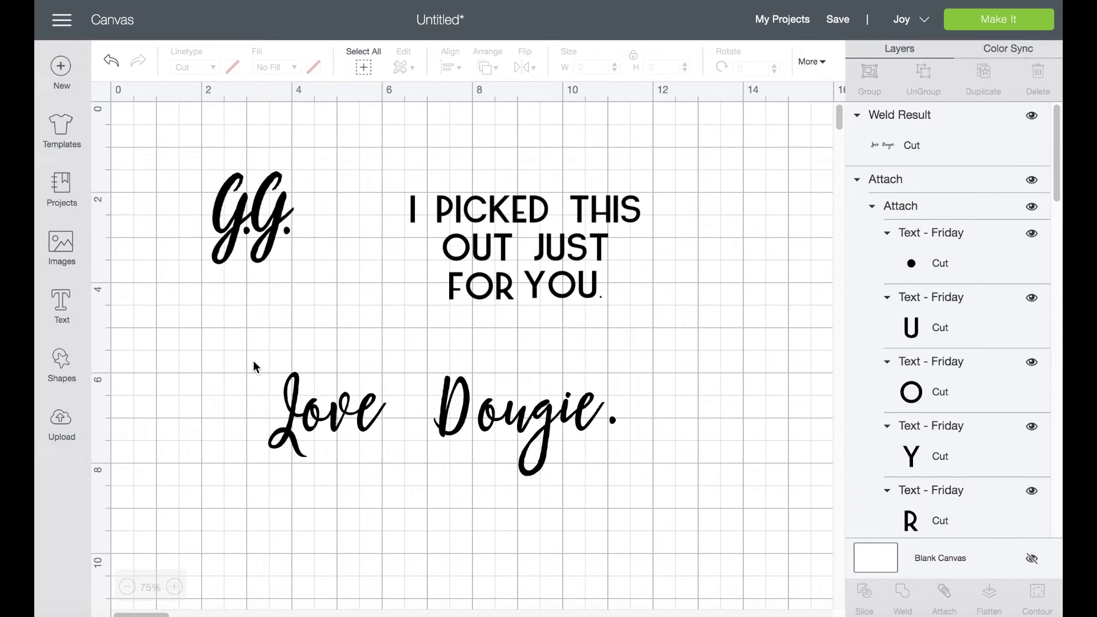
pyautogui.moveTo(253, 361); pyautogui.dragTo(663, 494)
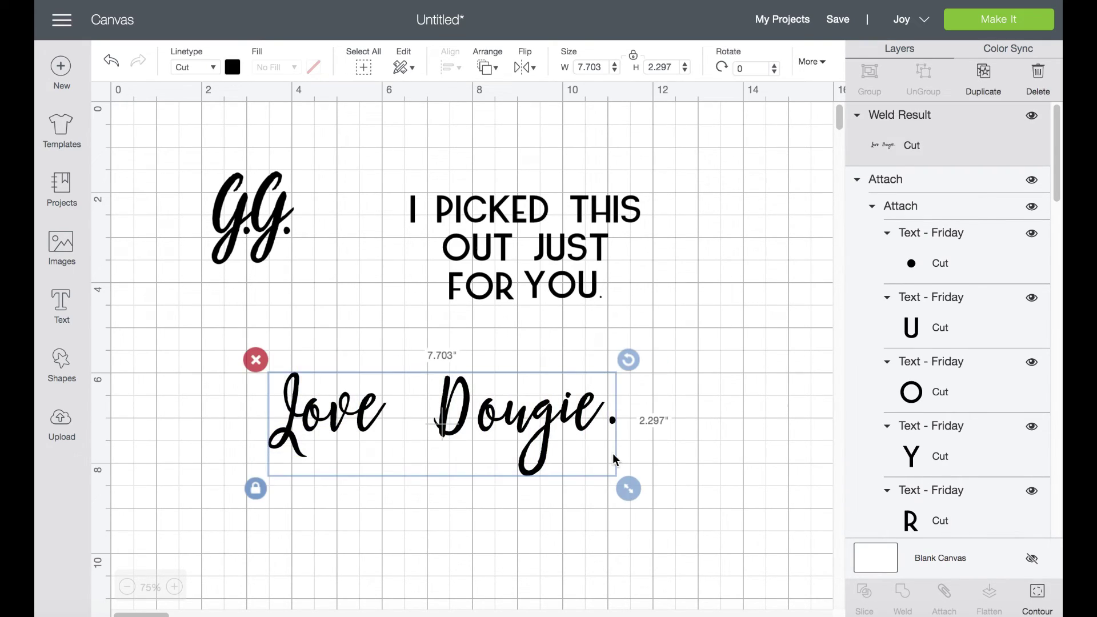